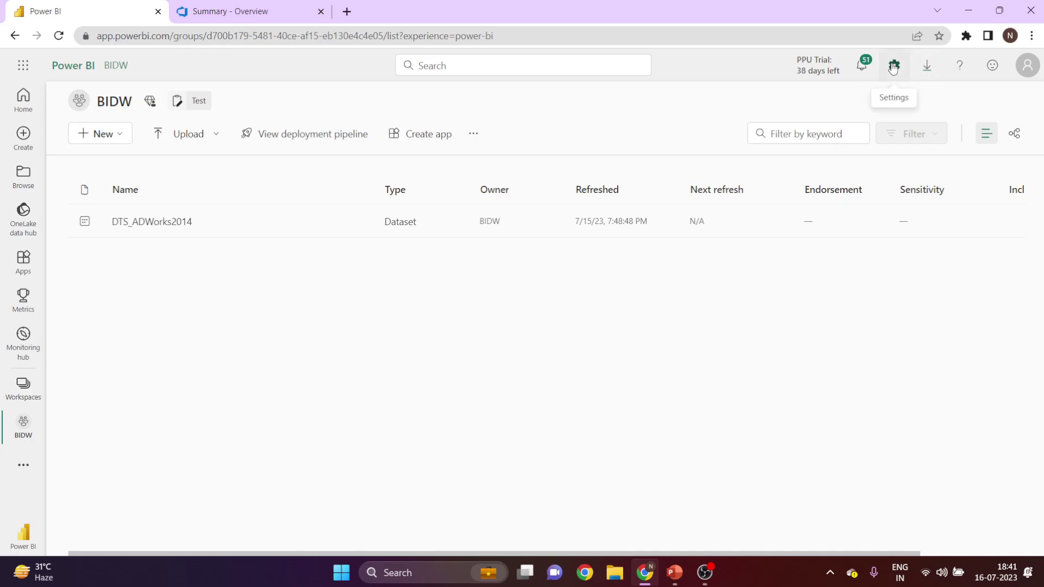
Open the Admin portal's tenant settings and locate the Git integration section.
{"action": "left_click", "coordinate": [893, 66]}
{"action": "left_click", "coordinate": [868, 513]}
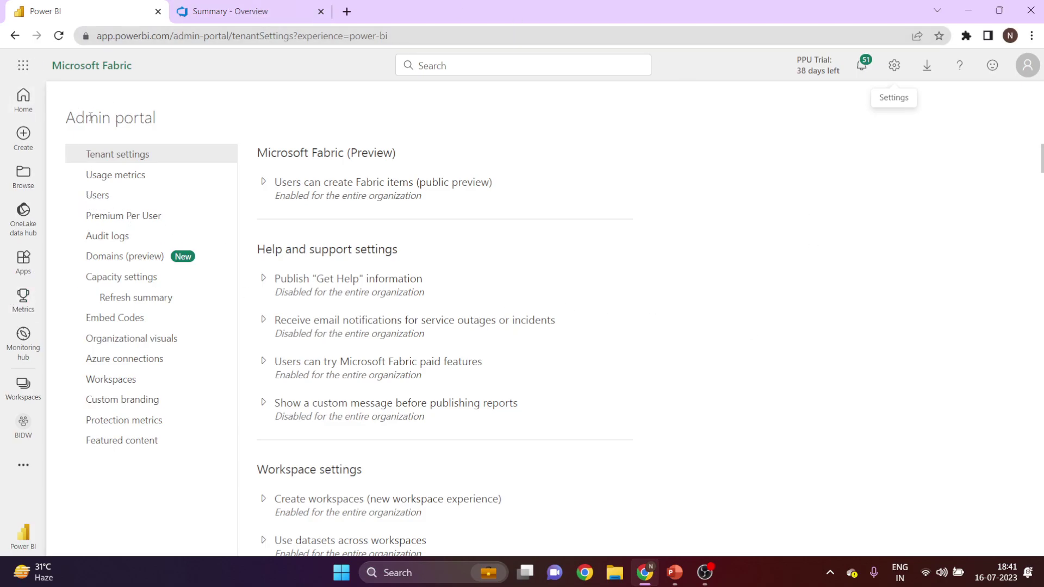
{"action": "left_click_drag", "start_coordinate": [86, 118], "coordinate": [177, 119]}
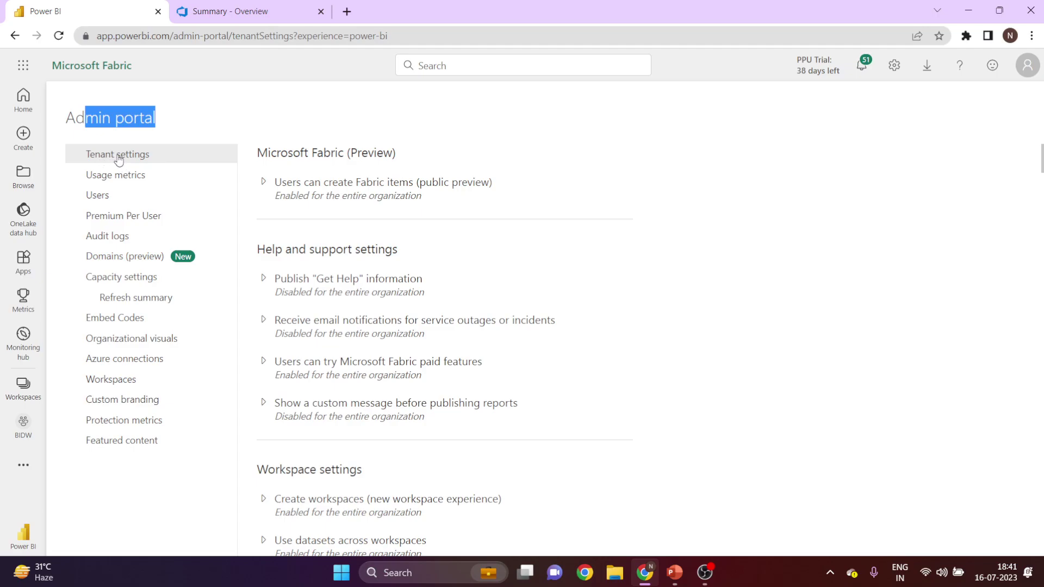
{"action": "left_click_drag", "start_coordinate": [263, 155], "coordinate": [403, 158]}
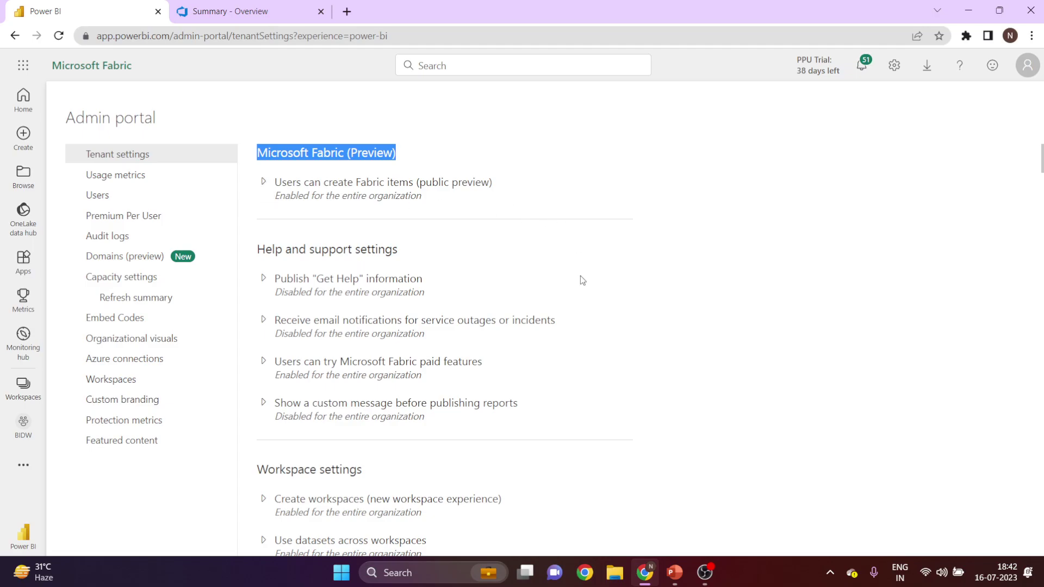
{"action": "scroll", "coordinate": [581, 274], "scroll_direction": "down", "scroll_amount": 15}
{"action": "scroll", "coordinate": [588, 270], "scroll_direction": "down", "scroll_amount": 20}
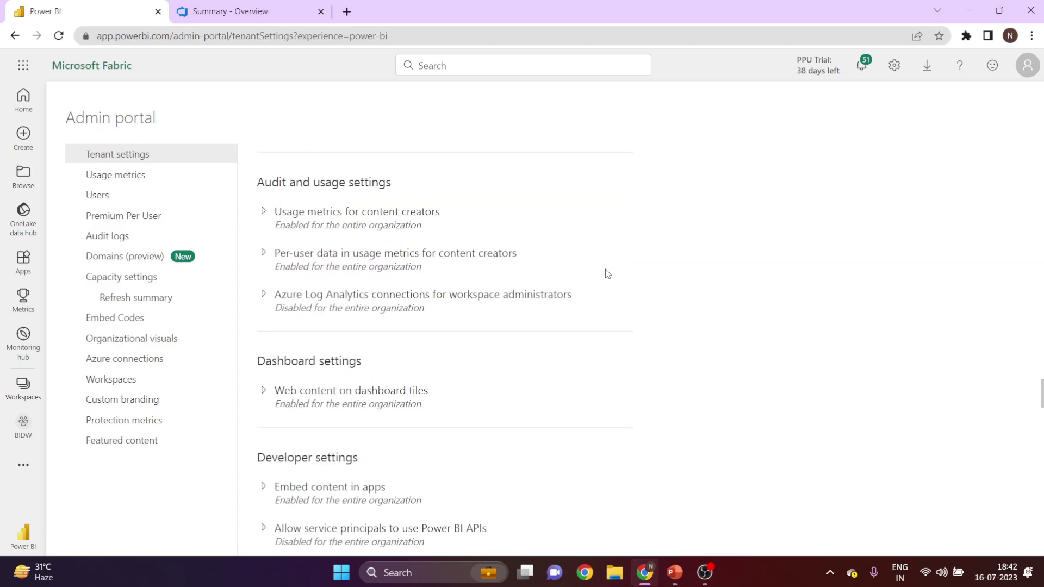
{"action": "scroll", "coordinate": [618, 274], "scroll_direction": "down", "scroll_amount": 15}
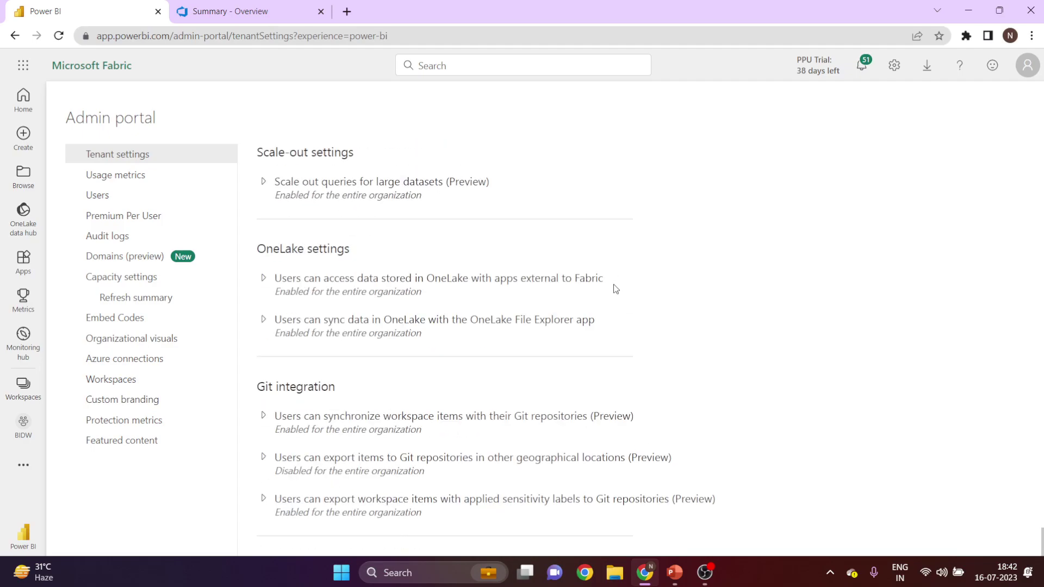
{"action": "left_click_drag", "start_coordinate": [261, 385], "coordinate": [350, 400]}
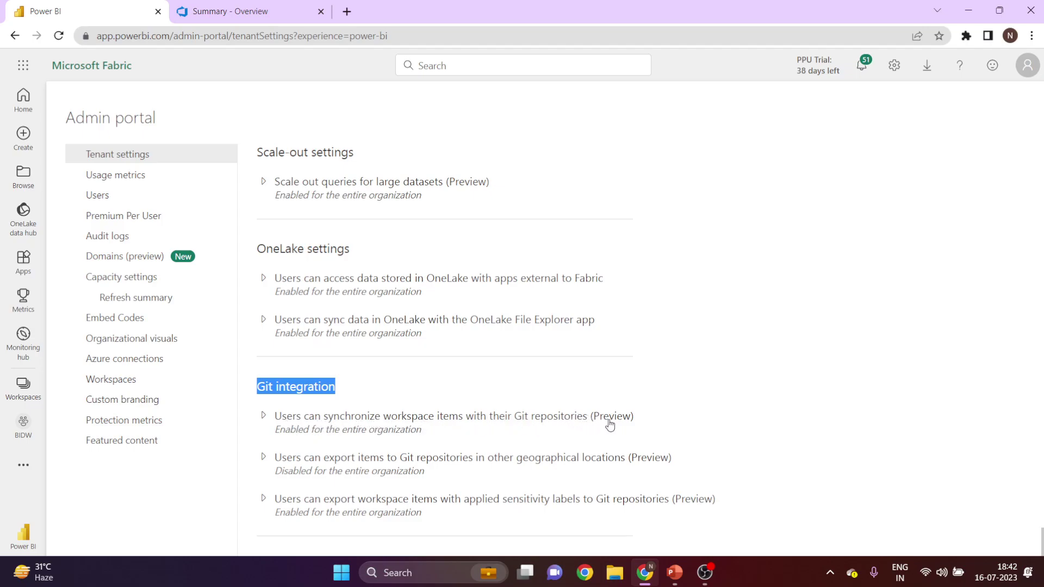
Review the Git integration settings for synchronizing workspace items and for exporting items to repositories in other geographical locations.
{"action": "left_click", "coordinate": [263, 417]}
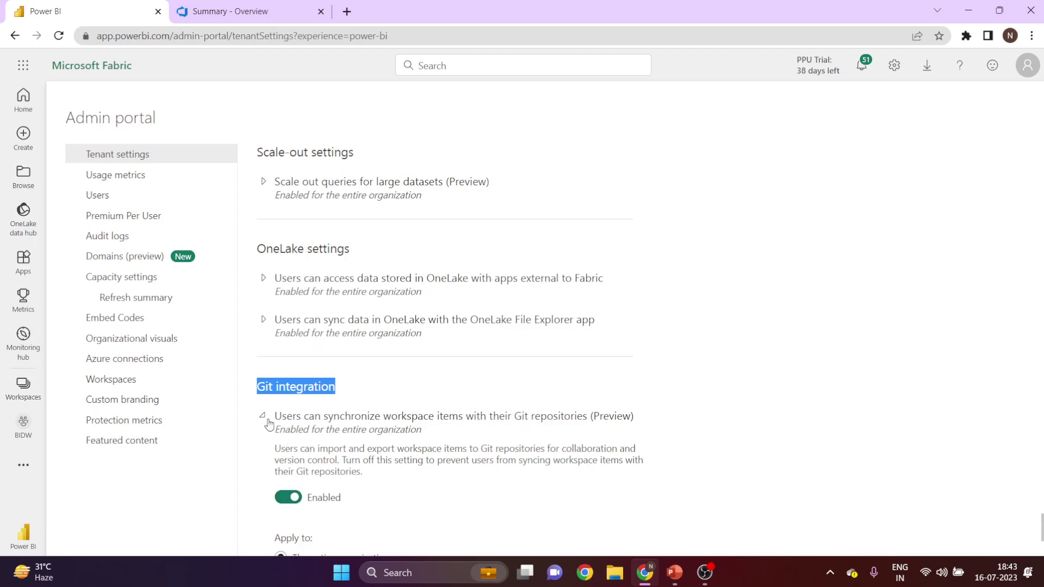
{"action": "left_click", "coordinate": [263, 417]}
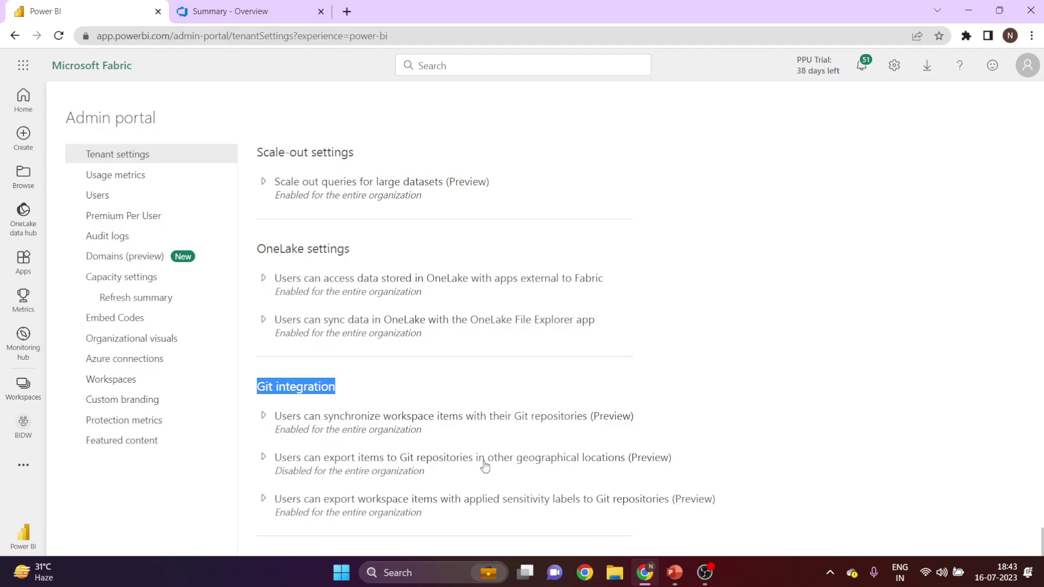
{"action": "left_click", "coordinate": [264, 456]}
{"action": "scroll", "coordinate": [441, 440], "scroll_direction": "down", "scroll_amount": 1}
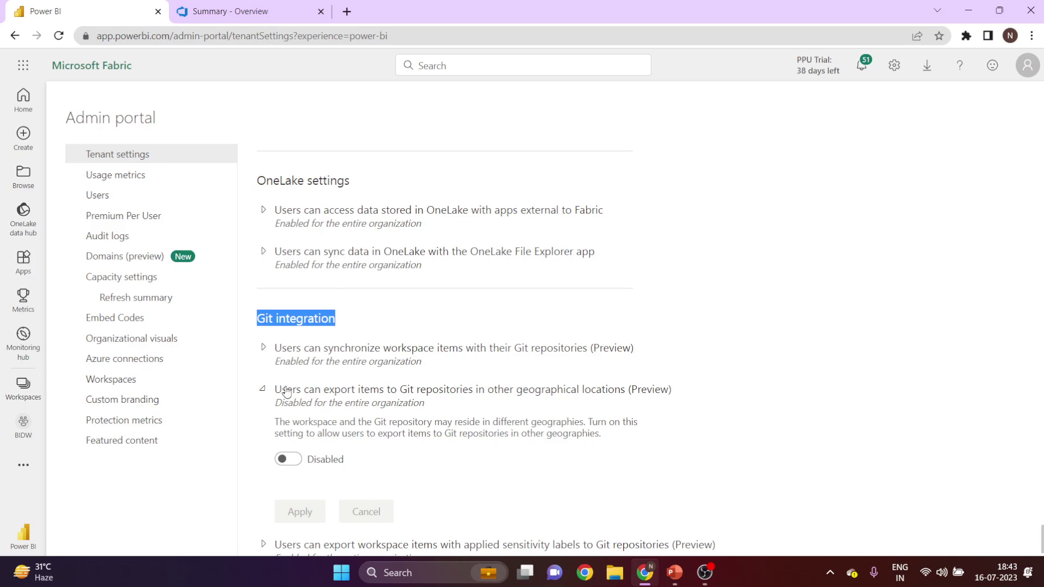
{"action": "left_click", "coordinate": [262, 389]}
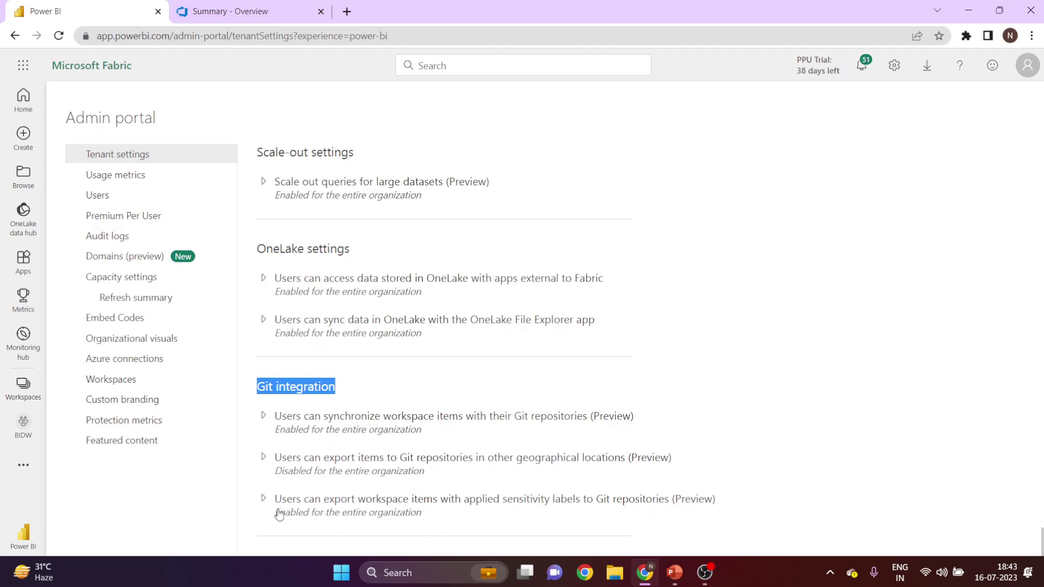
Review the Git integration setting for exporting workspace items with applied sensitivity labels.
{"action": "left_click", "coordinate": [263, 499]}
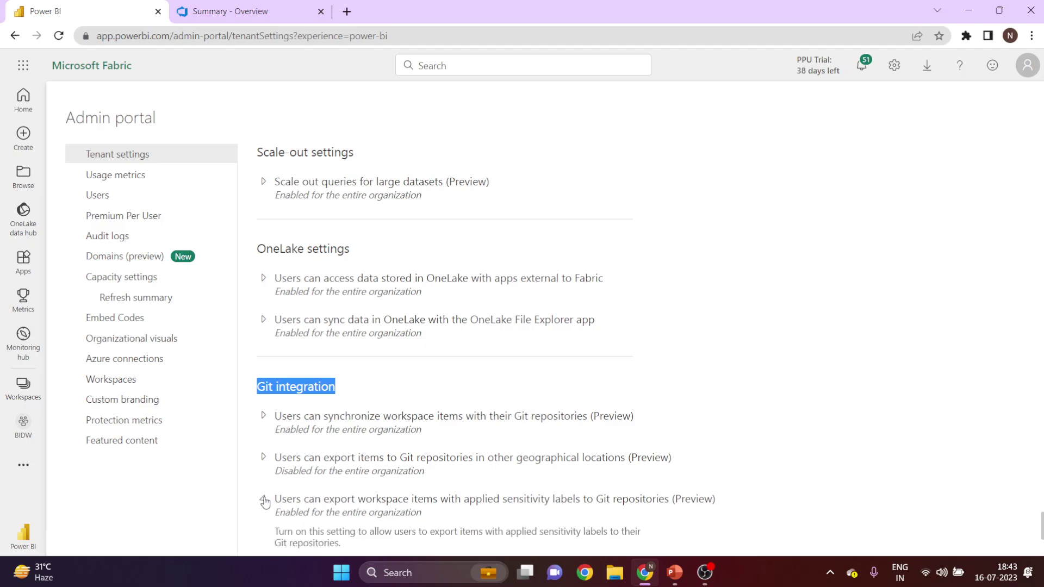
{"action": "scroll", "coordinate": [565, 480], "scroll_direction": "down", "scroll_amount": 2}
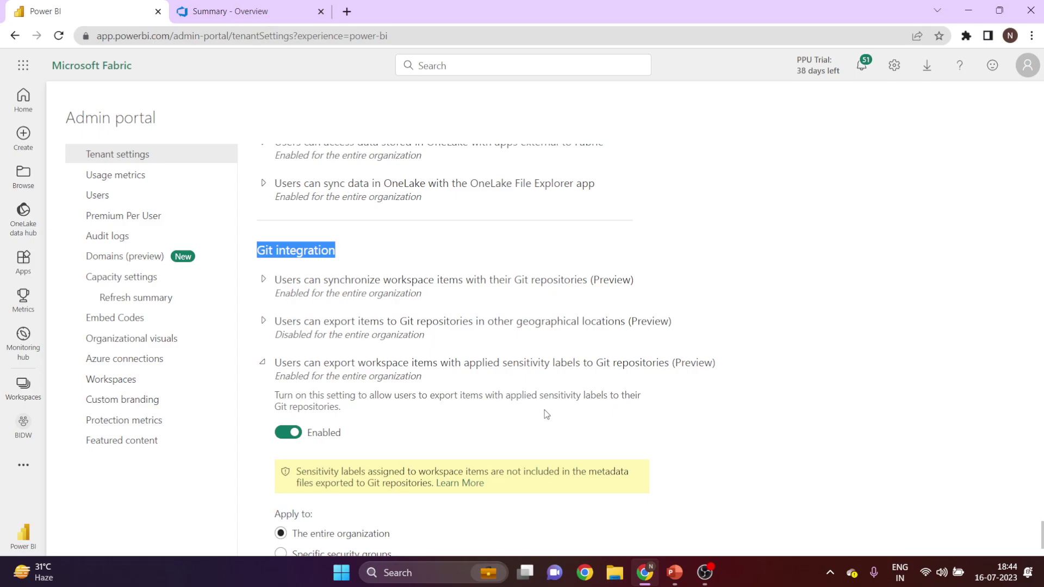
{"action": "scroll", "coordinate": [547, 412], "scroll_direction": "down", "scroll_amount": 1}
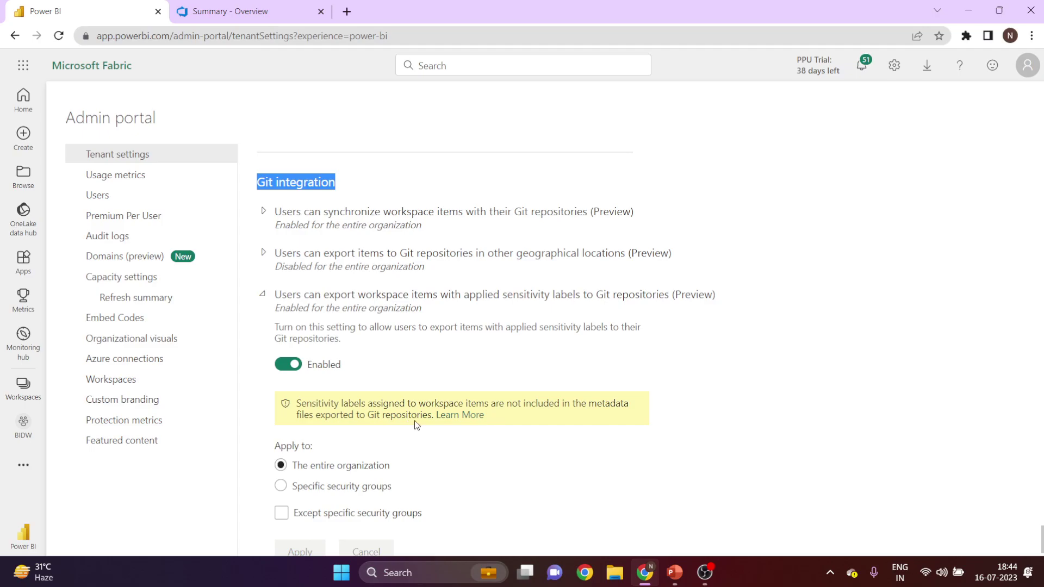
{"action": "scroll", "coordinate": [492, 414], "scroll_direction": "down", "scroll_amount": 1}
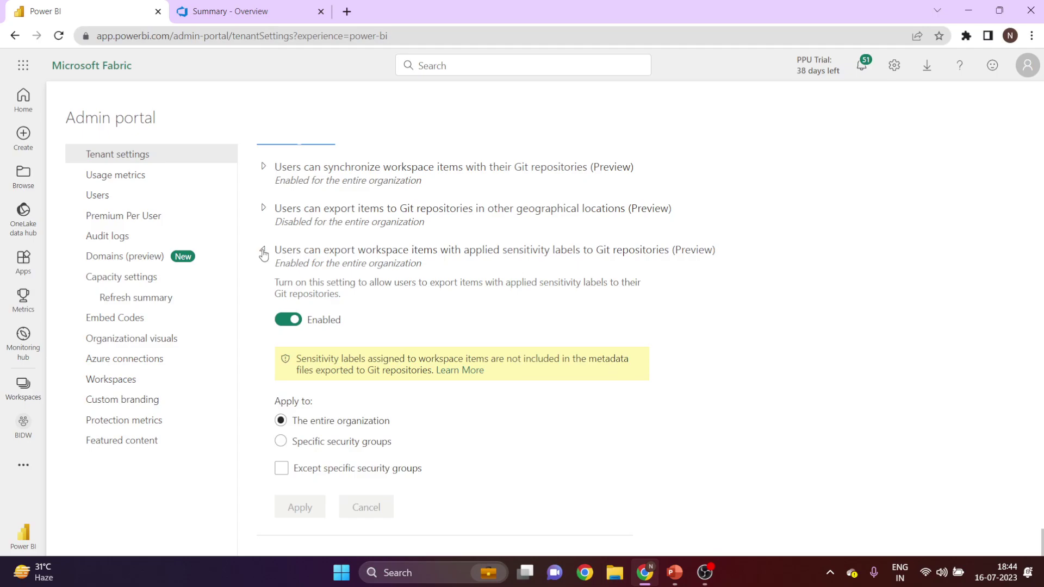
{"action": "left_click", "coordinate": [263, 253]}
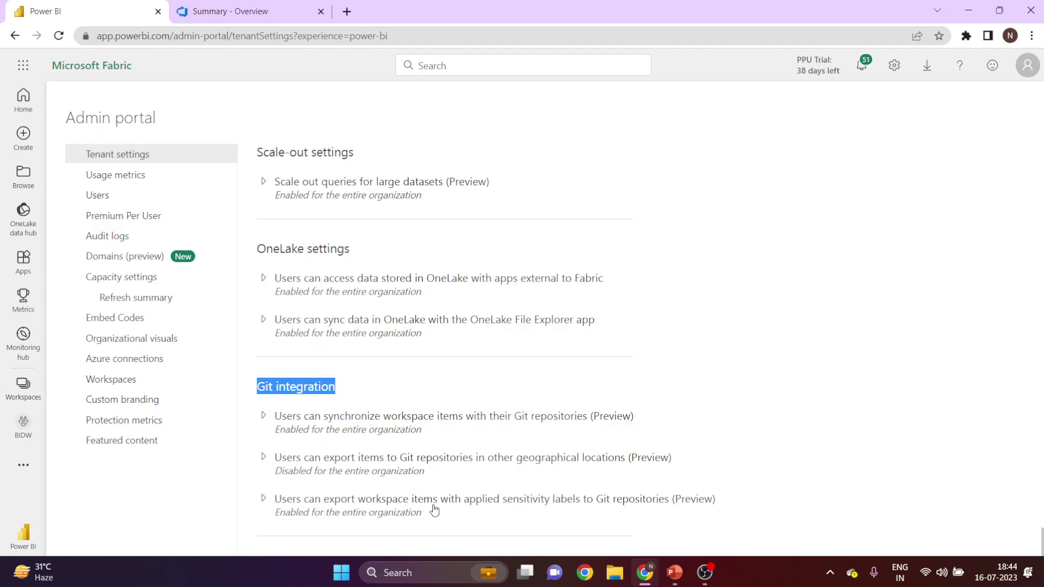
{"action": "scroll", "coordinate": [1016, 359], "scroll_direction": "up", "scroll_amount": 20}
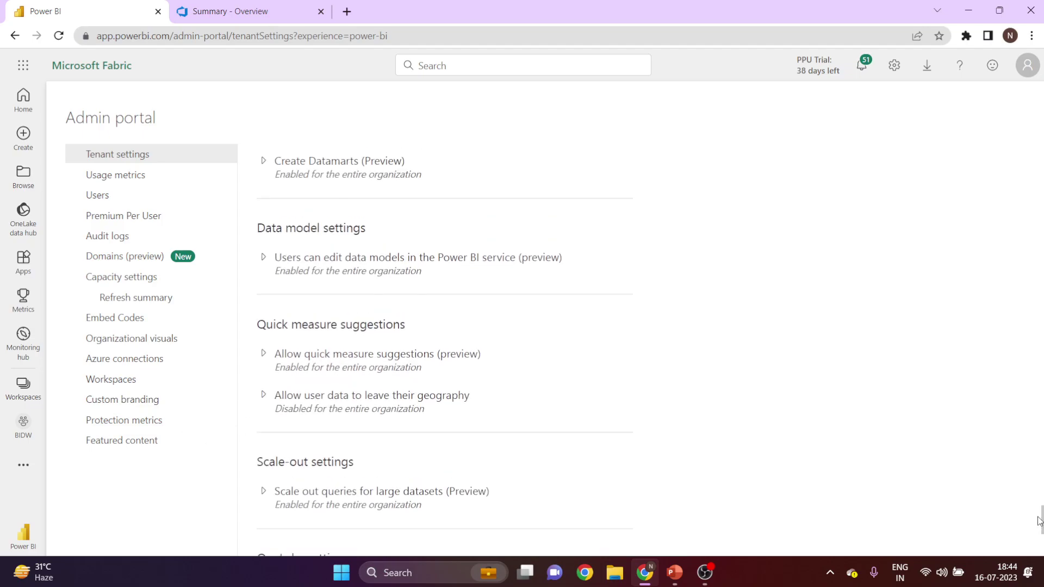
{"action": "scroll", "coordinate": [1015, 359], "scroll_direction": "up", "scroll_amount": 15}
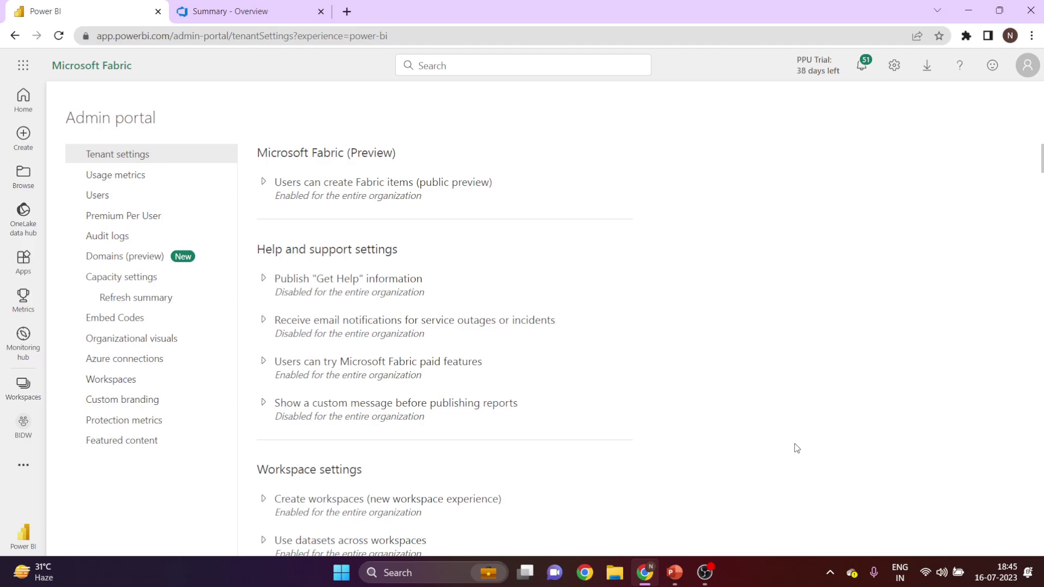
Switch to PowerPoint, highlight the Demo item on the Agenda slide, and return to the Power BI browser window.
{"action": "left_click", "coordinate": [695, 484]}
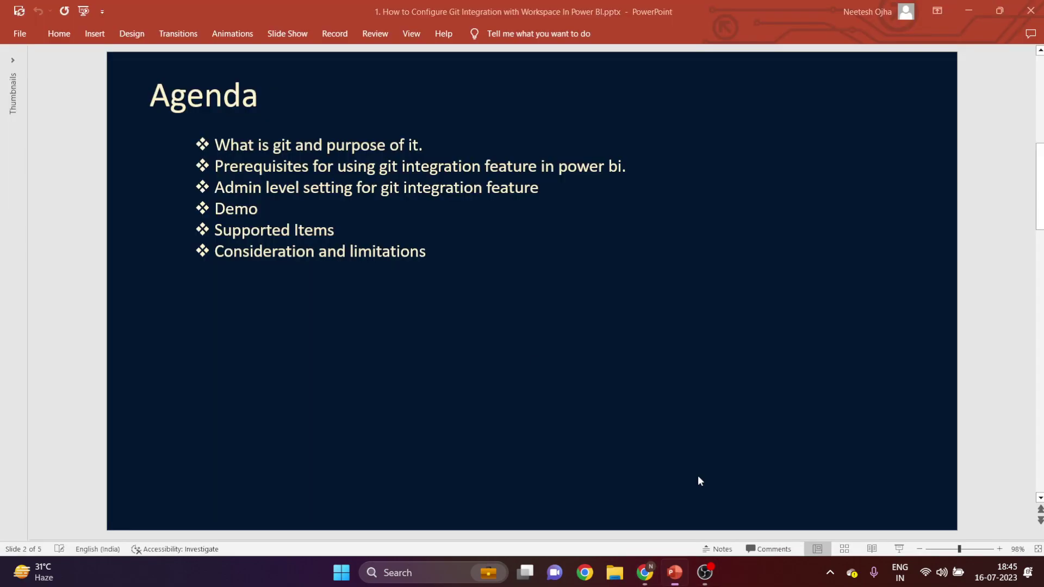
{"action": "double_click", "coordinate": [225, 208]}
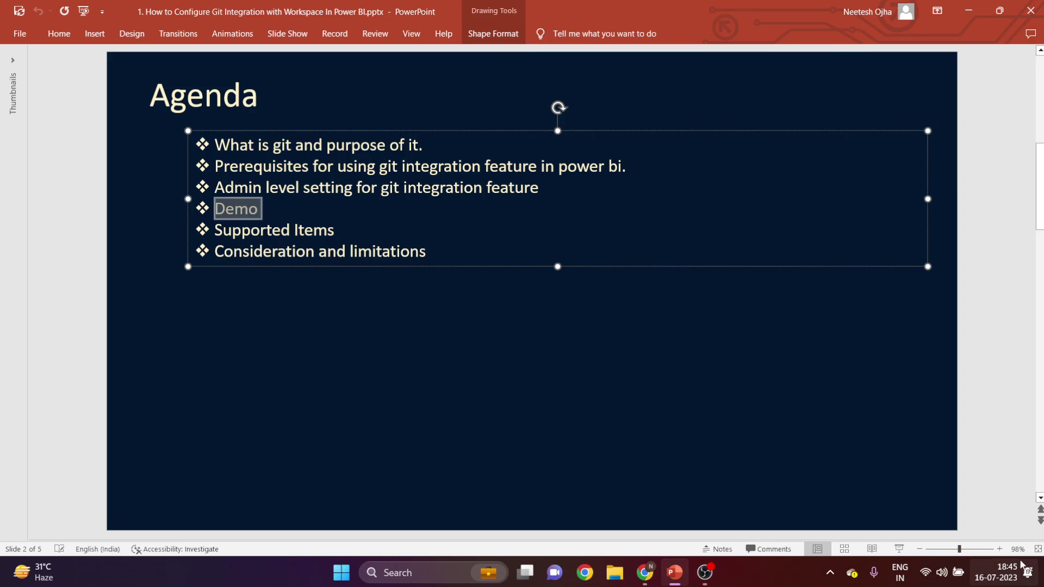
{"action": "left_click", "coordinate": [645, 572]}
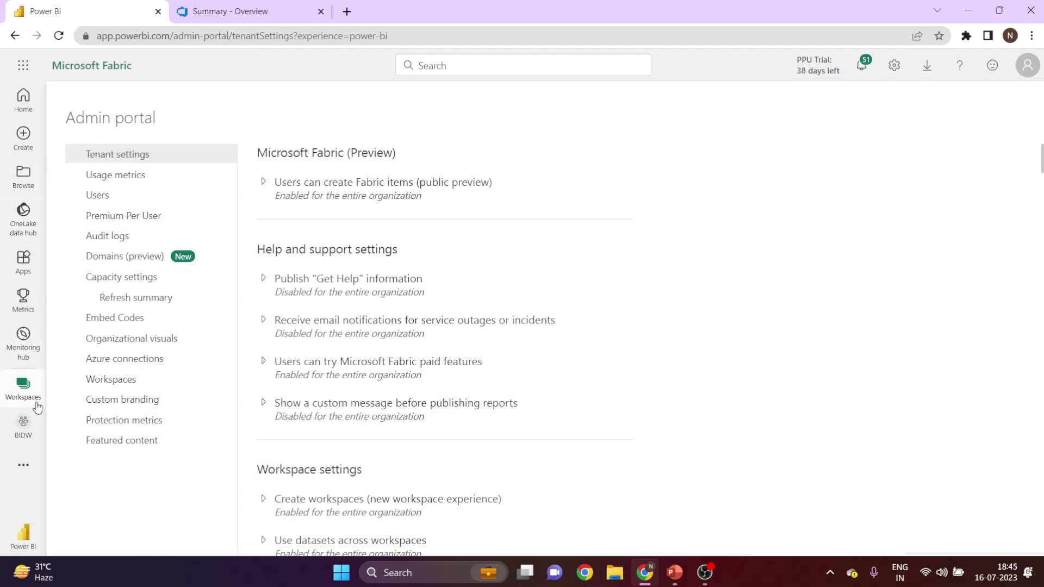
Open the Git integration page in the workspace settings of the BIDW workspace.
{"action": "left_click", "coordinate": [31, 378]}
{"action": "left_click", "coordinate": [103, 244]}
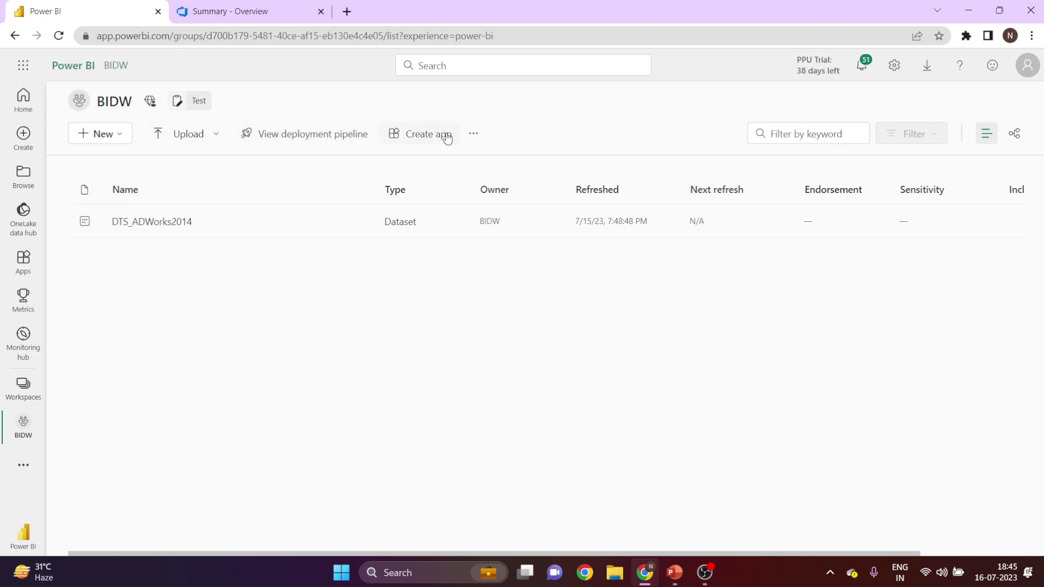
{"action": "left_click", "coordinate": [475, 136]}
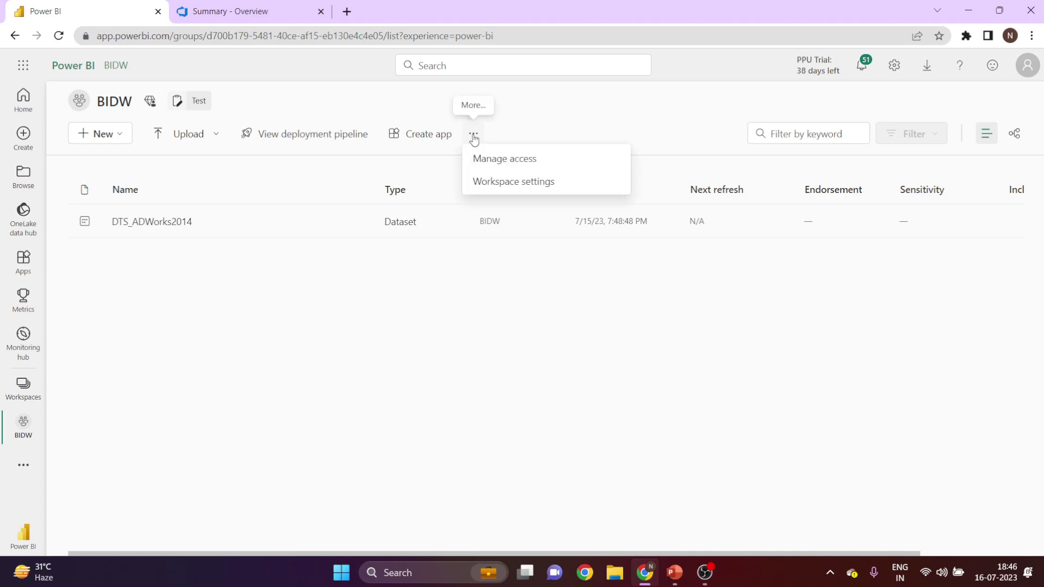
{"action": "left_click", "coordinate": [513, 183]}
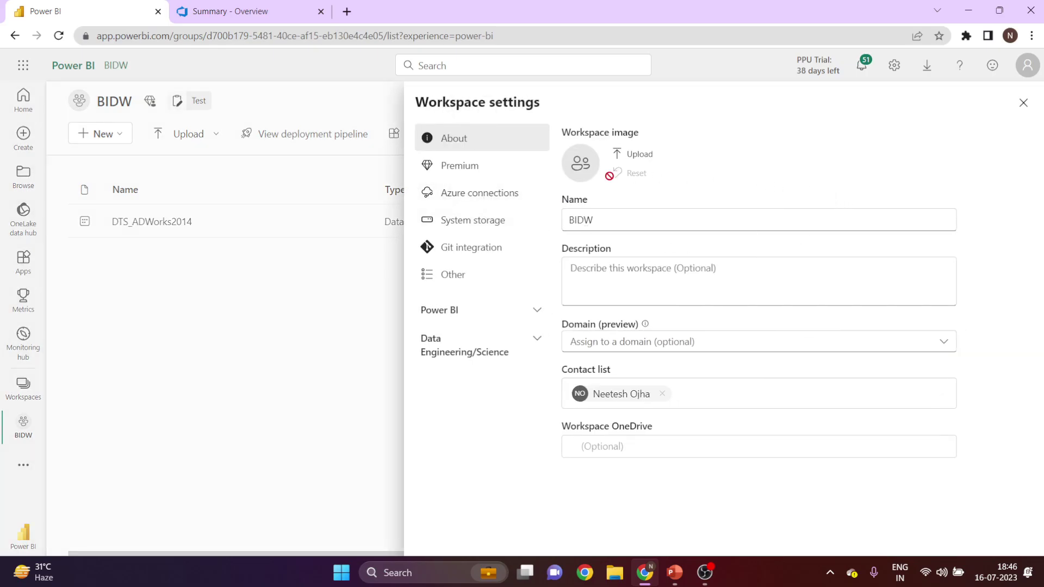
{"action": "left_click", "coordinate": [466, 253]}
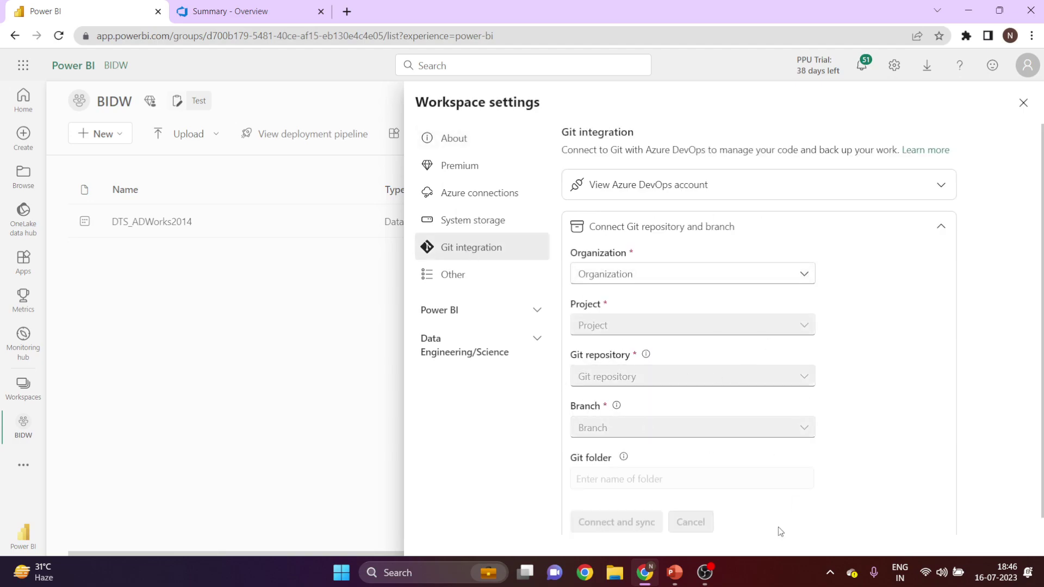
Look at the files of the PowerBI repository in the Azure DevOps TestProject and return to Power BI.
{"action": "left_click", "coordinate": [223, 8]}
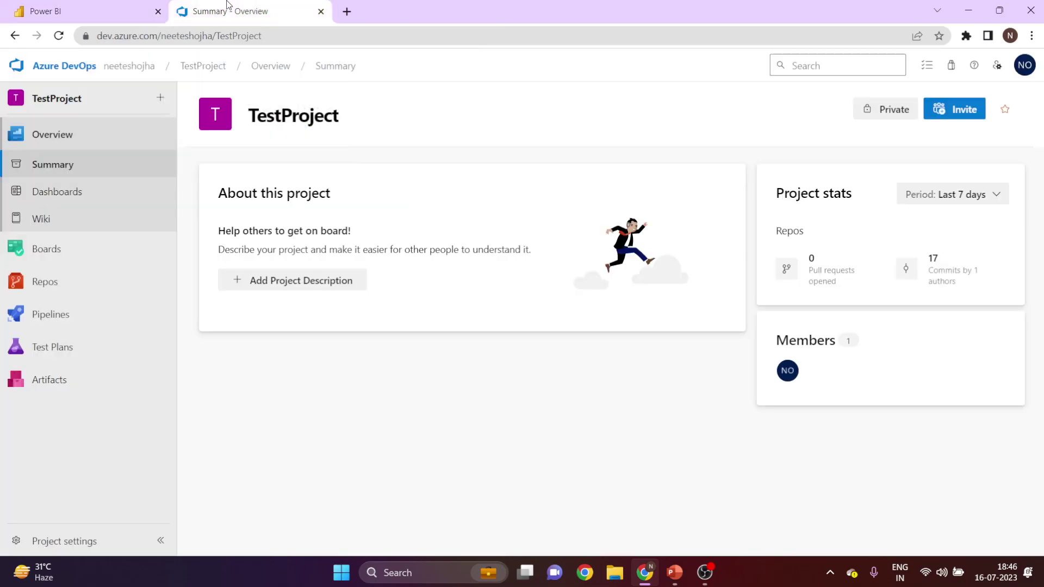
{"action": "left_click", "coordinate": [46, 282]}
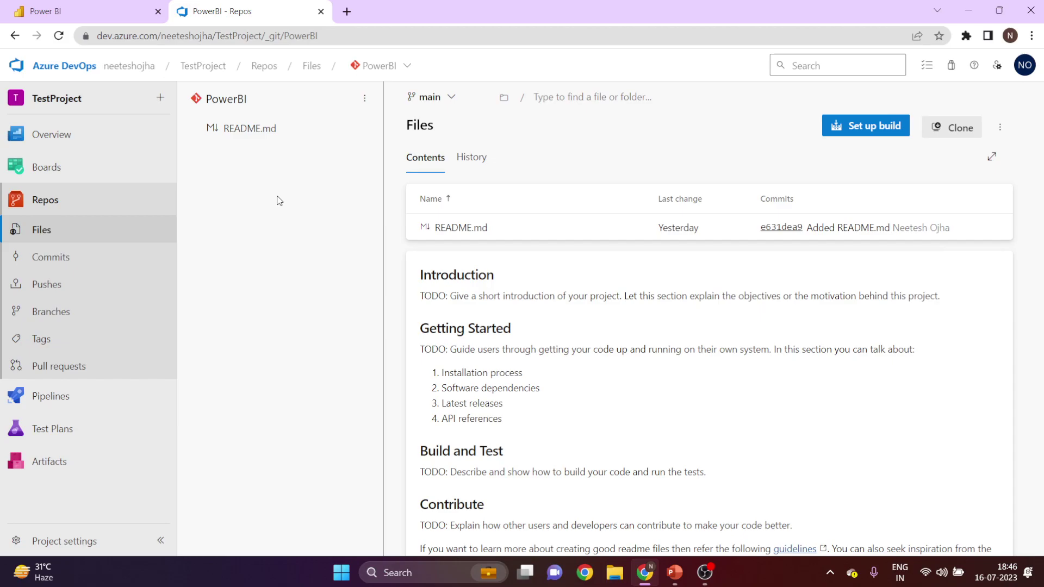
{"action": "left_click", "coordinate": [83, 6]}
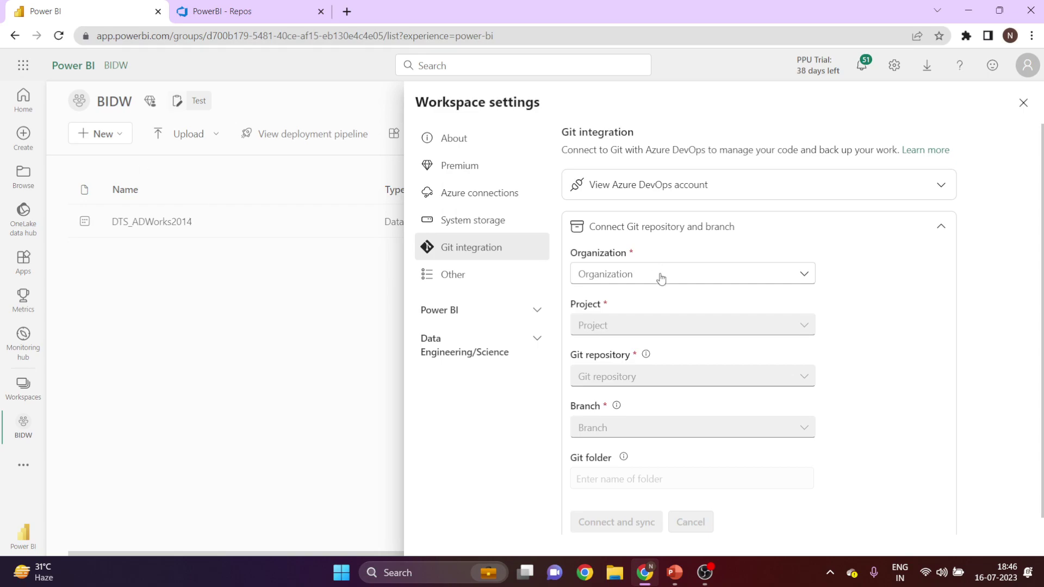
Choose the Azure DevOps organization, the project TestProject and the Git repository PowerBI for the workspace connection.
{"action": "scroll", "coordinate": [913, 338], "scroll_direction": "down", "scroll_amount": 1}
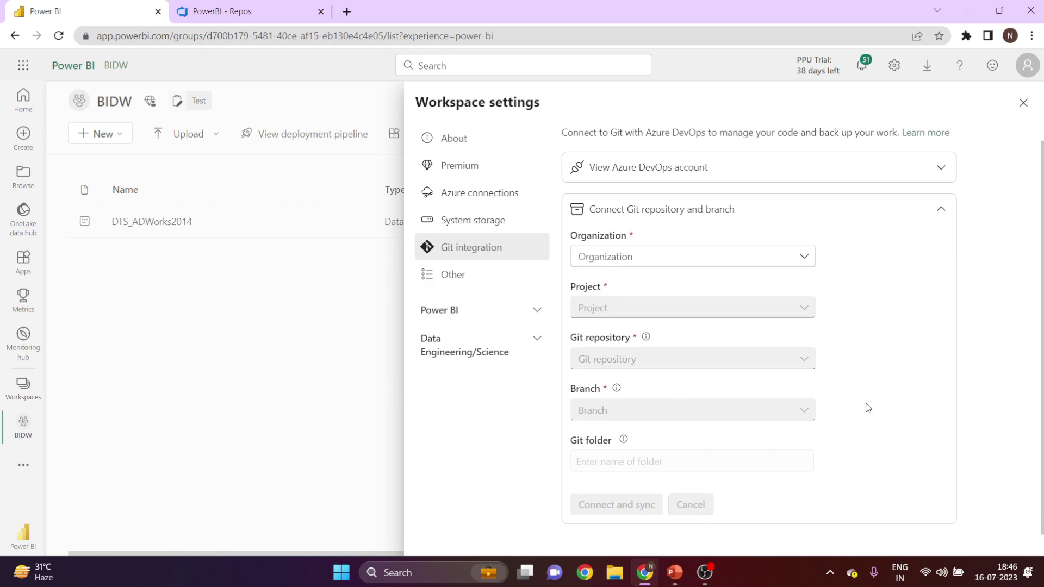
{"action": "left_click", "coordinate": [741, 258]}
{"action": "left_click", "coordinate": [585, 284]}
{"action": "left_click", "coordinate": [662, 315]}
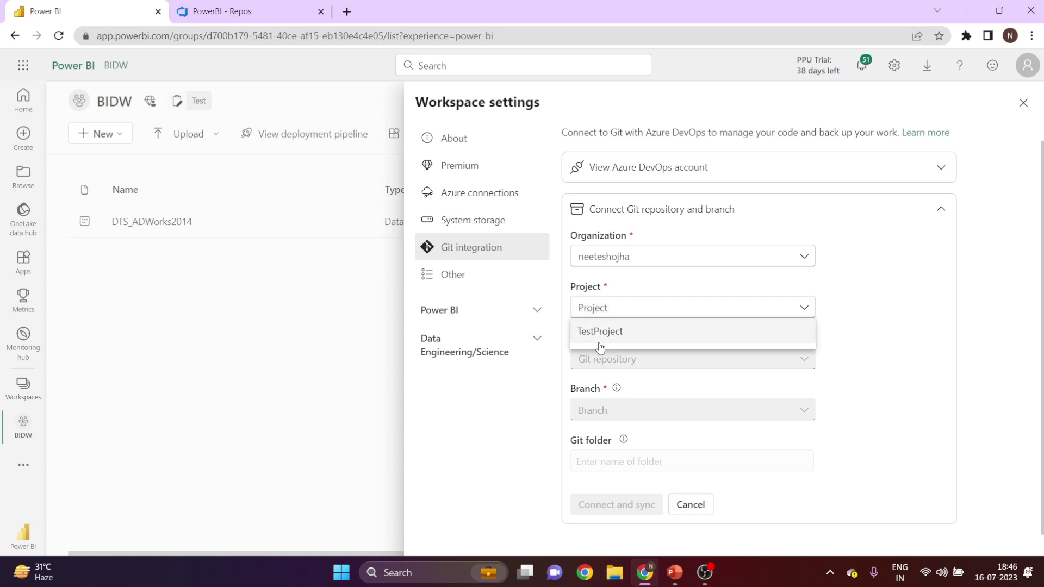
{"action": "left_click", "coordinate": [593, 336]}
{"action": "left_click", "coordinate": [703, 359]}
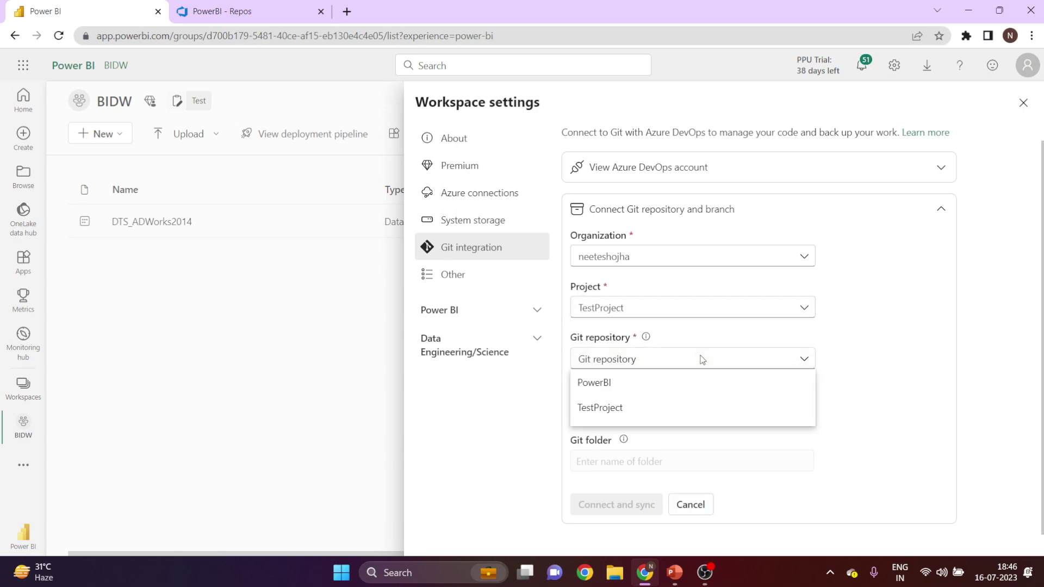
{"action": "left_click", "coordinate": [599, 385]}
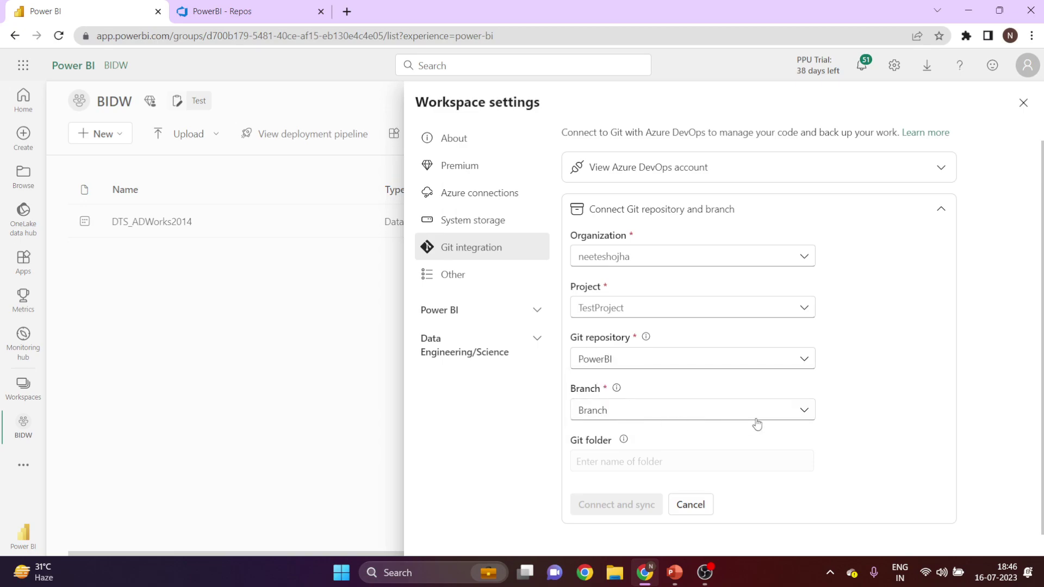
Set the branch to main and connect and sync the BIDW workspace with the repository.
{"action": "left_click", "coordinate": [703, 411]}
{"action": "left_click", "coordinate": [600, 463]}
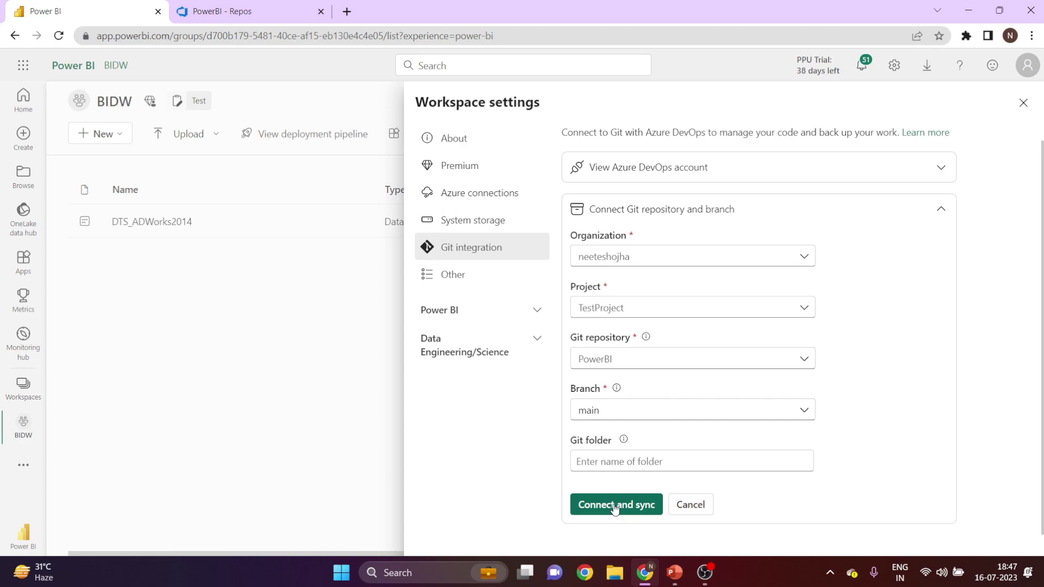
{"action": "left_click", "coordinate": [621, 510]}
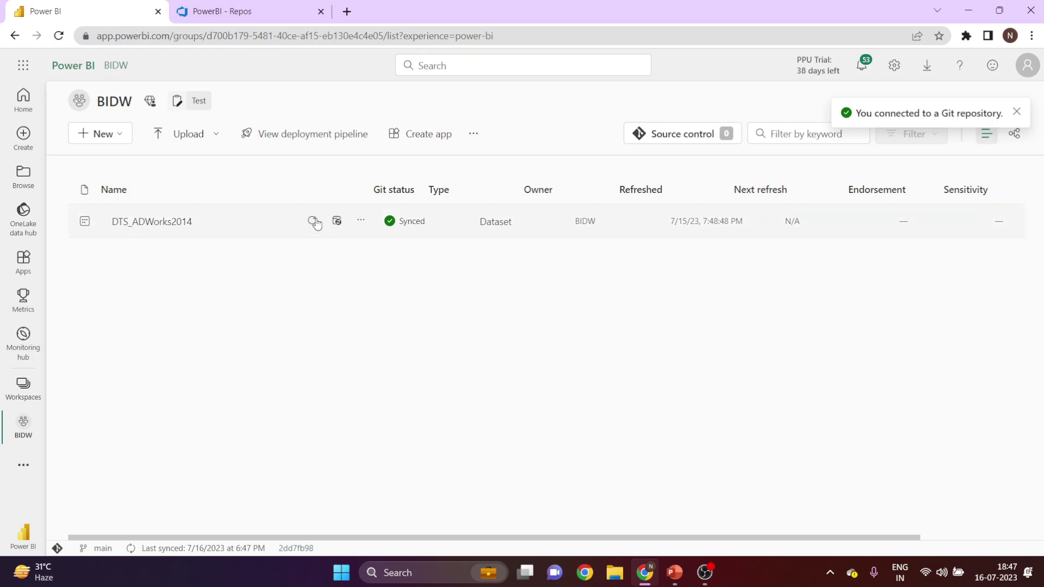
Check the BIDW items' Git status and compare them with the refreshed files of the PowerBI repository in Azure DevOps, ending in Power BI.
{"action": "left_click_drag", "start_coordinate": [378, 192], "coordinate": [418, 201]}
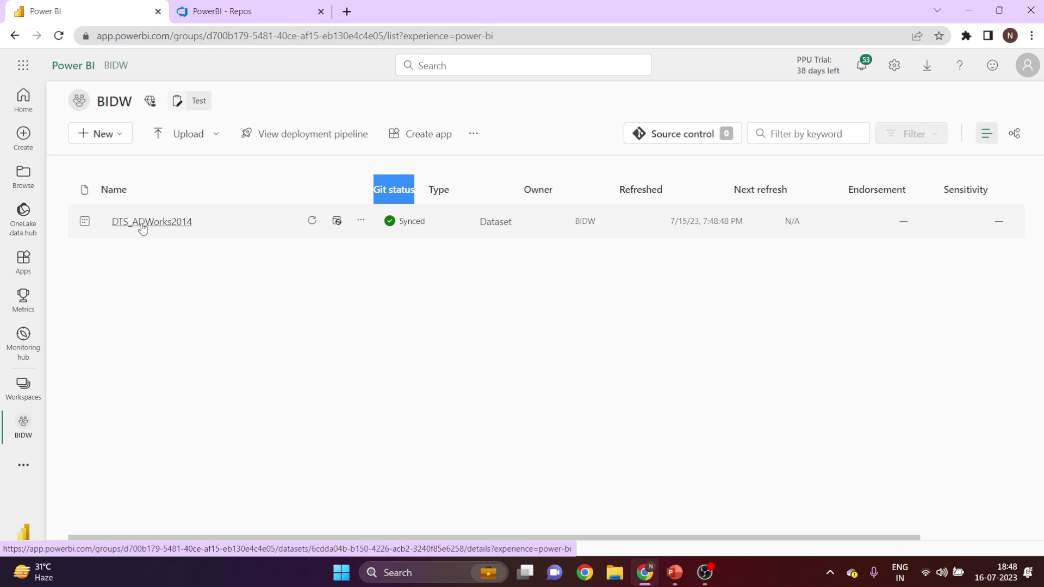
{"action": "left_click", "coordinate": [218, 7]}
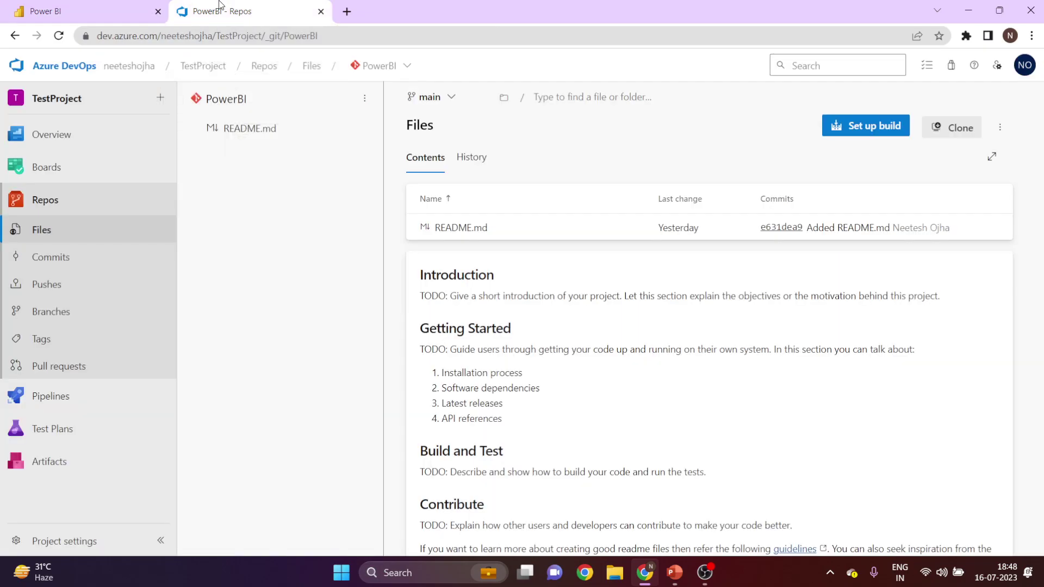
{"action": "left_click", "coordinate": [51, 201]}
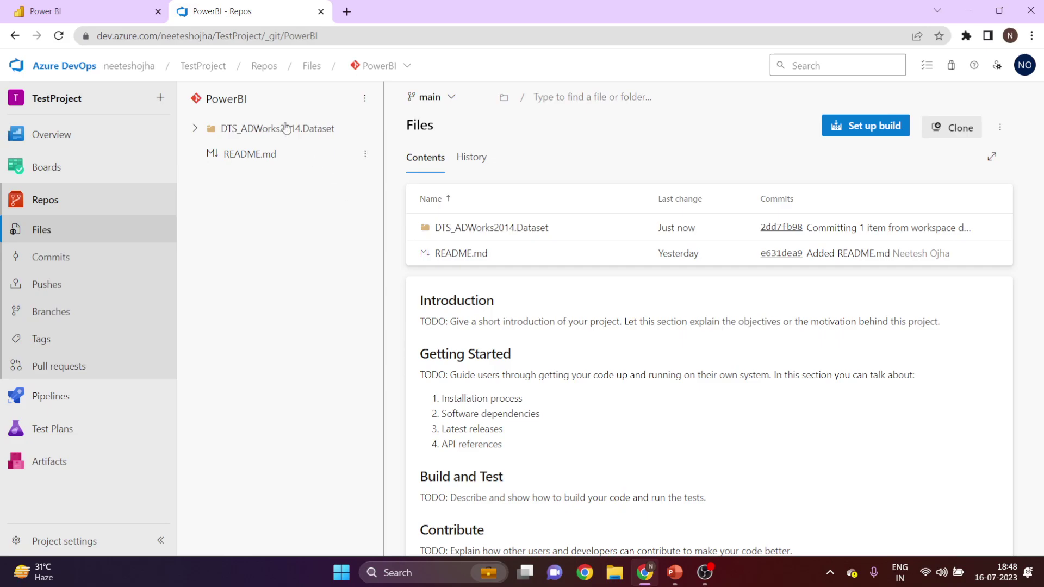
{"action": "left_click", "coordinate": [111, 10]}
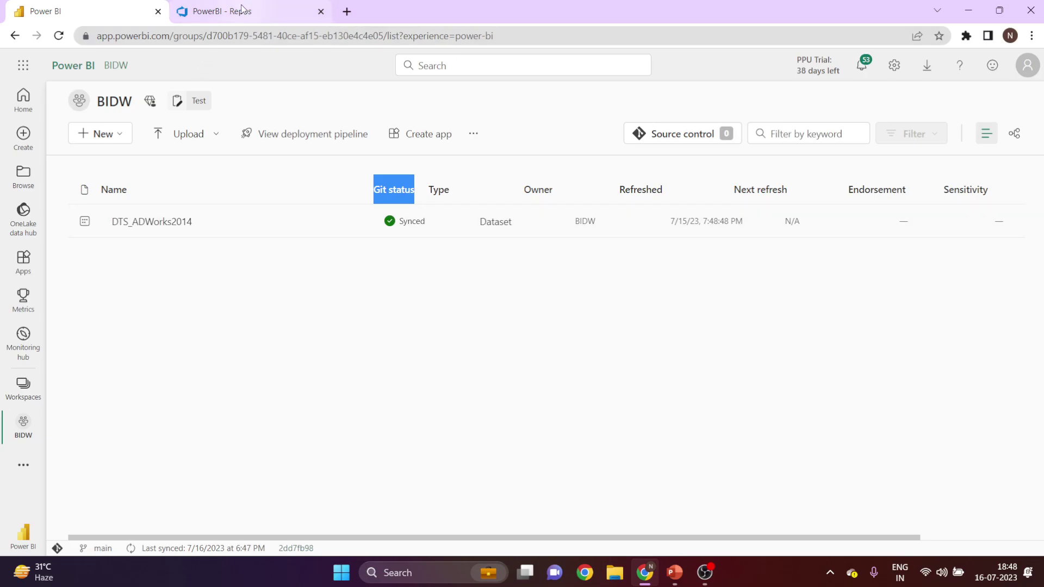
{"action": "left_click", "coordinate": [217, 11]}
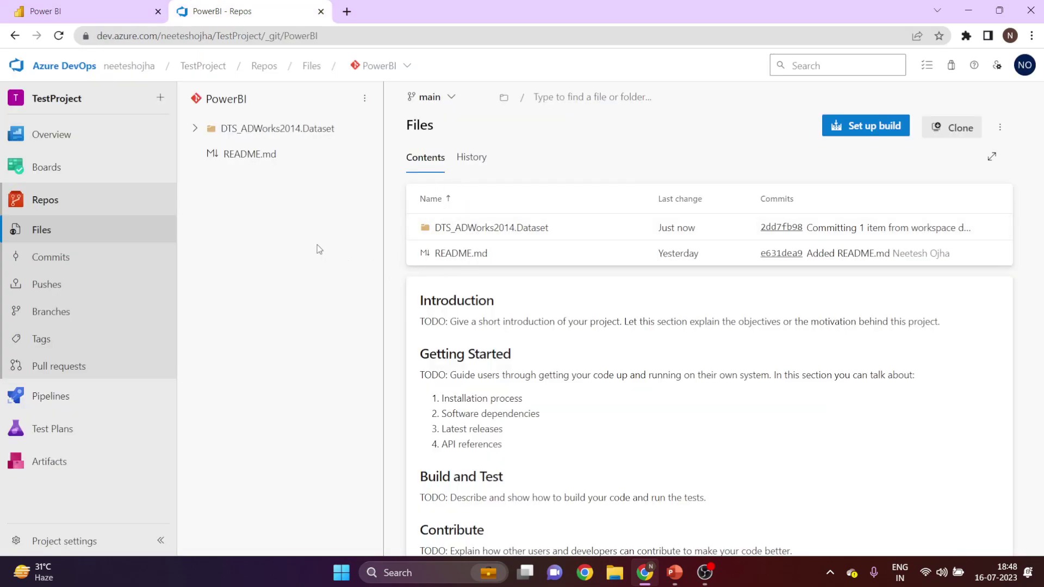
{"action": "left_click", "coordinate": [109, 11]}
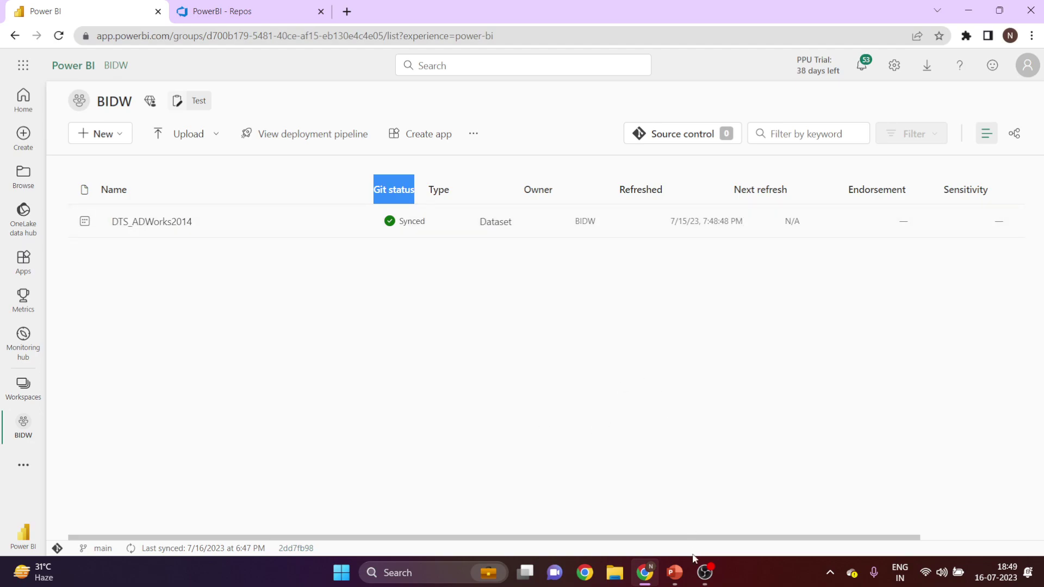
Switch to the PowerPoint presentation and go from the agenda to the slide on supported items, considerations and limitations.
{"action": "left_click", "coordinate": [674, 571]}
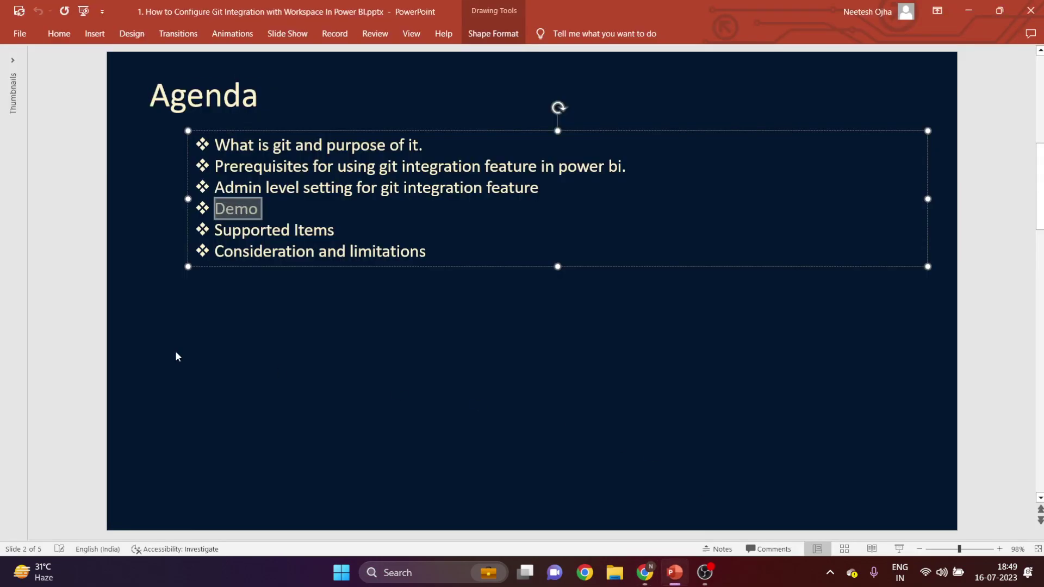
{"action": "left_click", "coordinate": [281, 212]}
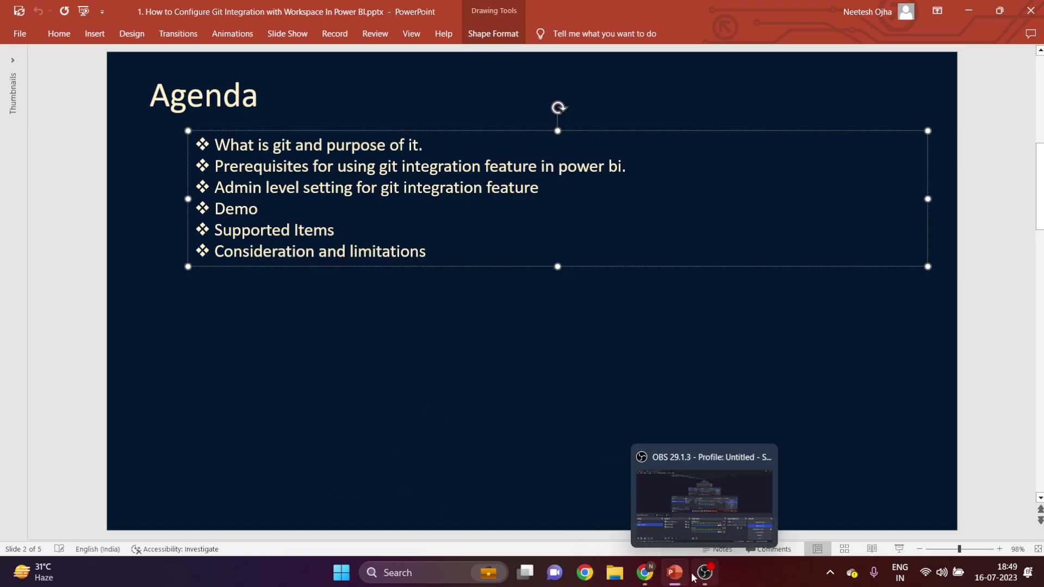
{"action": "left_click", "coordinate": [594, 389]}
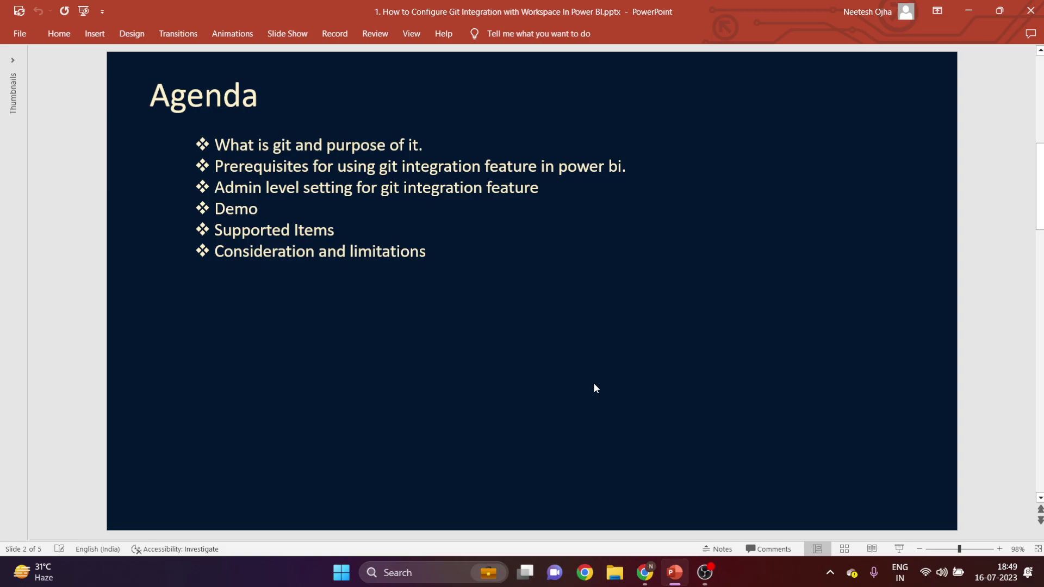
{"action": "scroll", "coordinate": [593, 384], "scroll_direction": "down", "scroll_amount": 3}
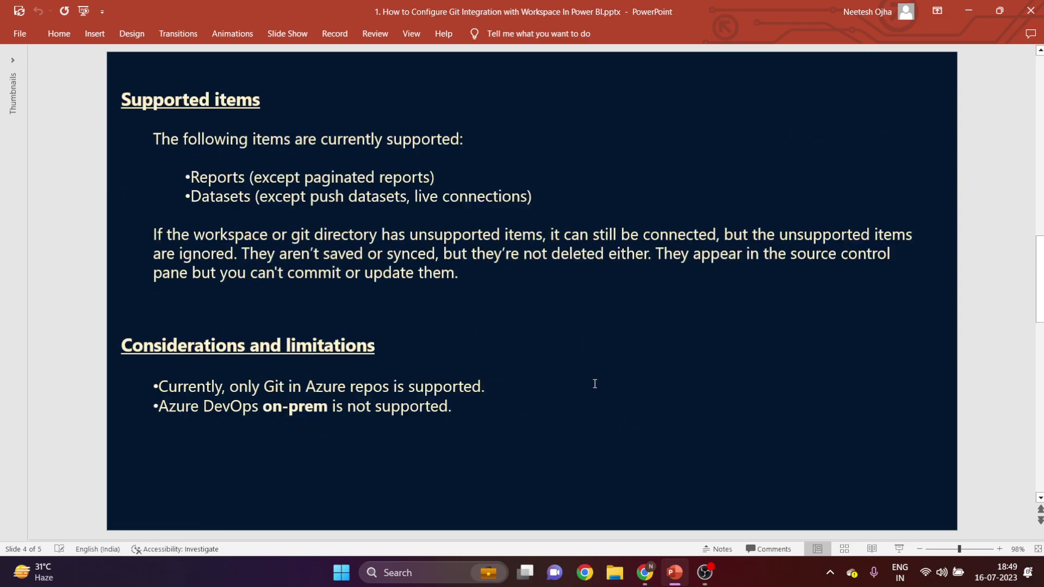